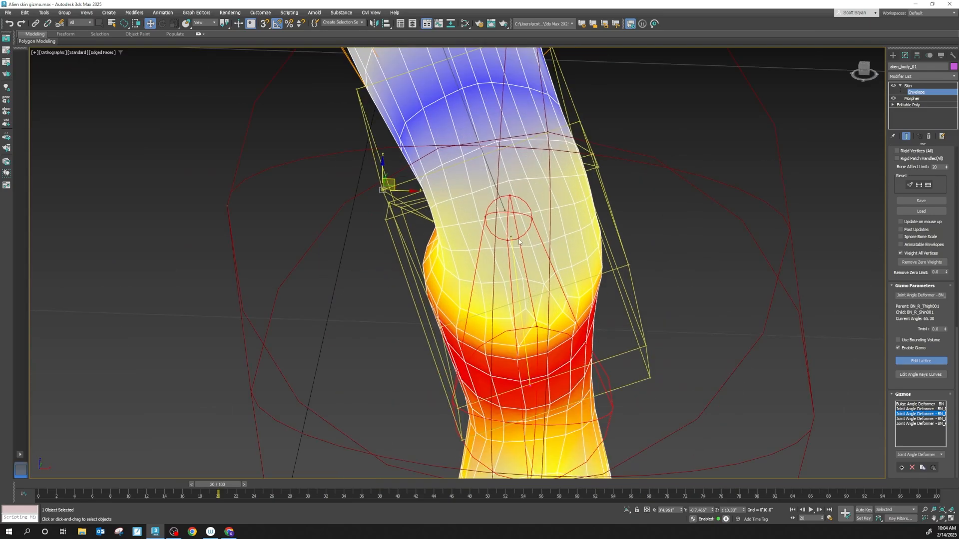
# - End lattice editing and reselect the right knee's Joint Angle Deformer in the gizmo list
pyautogui.scroll(-3, 518, 237)
pyautogui.moveTo(513, 230)
pyautogui.keyDown('alt'); pyautogui.mouseDown(button='middle')
pyautogui.moveTo(552, 208)
pyautogui.moveTo(553, 197)
pyautogui.moveTo(569, 208)
pyautogui.moveTo(458, 223)
pyautogui.moveTo(490, 233)
pyautogui.moveTo(510, 224)
pyautogui.mouseUp(button='middle'); pyautogui.keyUp('alt')
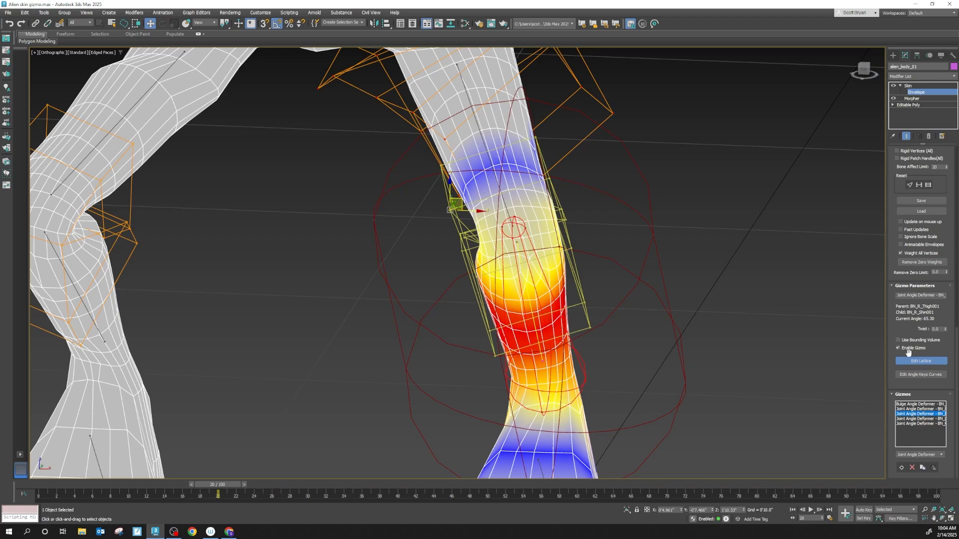
pyautogui.click(917, 409)
pyautogui.click(917, 415)
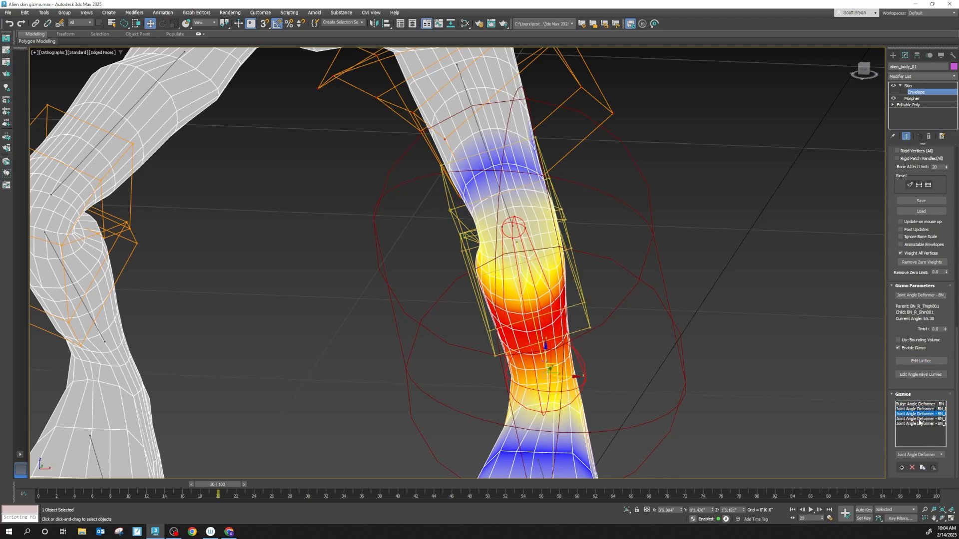
pyautogui.click(919, 419)
pyautogui.click(911, 414)
# - Examine how the mesh deforms at the hips, thighs and bent knees from several angles
pyautogui.keyDown('alt'); pyautogui.moveTo(536, 256); pyautogui.dragTo(440, 292, button='middle'); pyautogui.keyUp('alt')
pyautogui.keyDown('alt'); pyautogui.moveTo(405, 250); pyautogui.dragTo(579, 245, button='middle'); pyautogui.keyUp('alt')
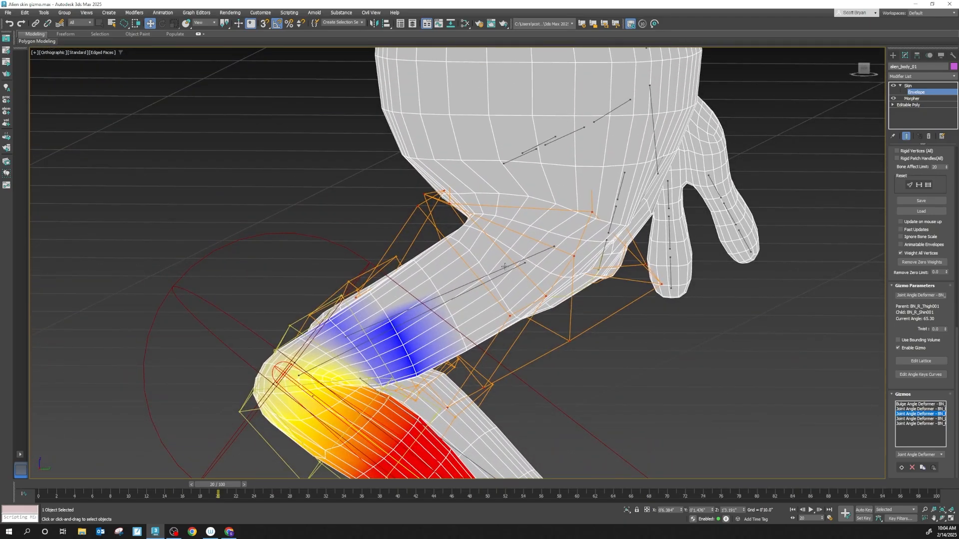
pyautogui.keyDown('alt'); pyautogui.moveTo(505, 266); pyautogui.dragTo(440, 268, button='middle'); pyautogui.keyUp('alt')
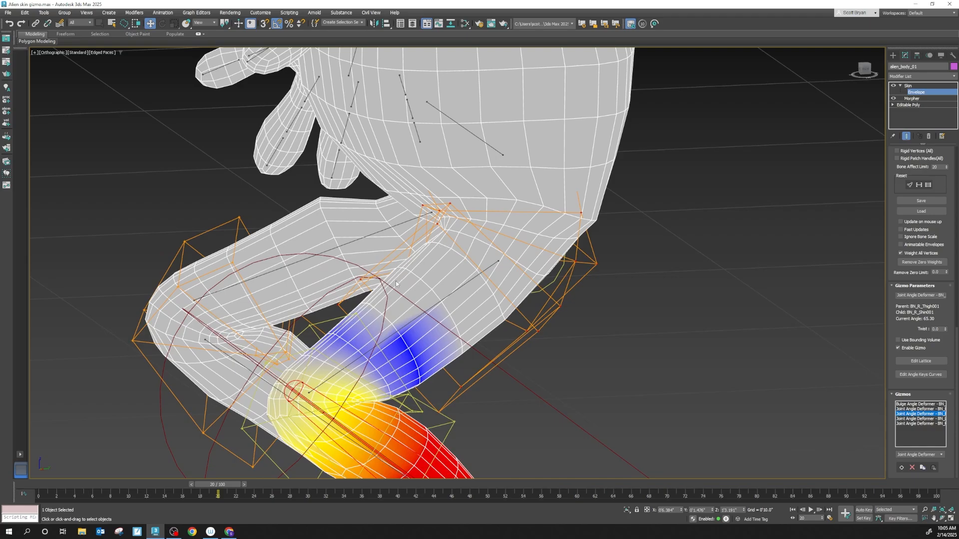
pyautogui.keyDown('alt'); pyautogui.moveTo(464, 275); pyautogui.dragTo(332, 246, button='middle'); pyautogui.keyUp('alt')
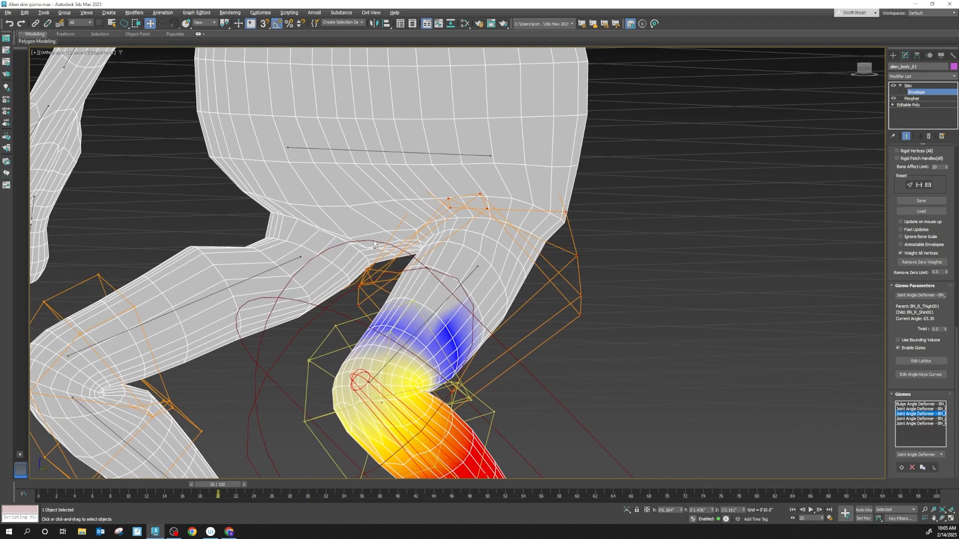
pyautogui.keyDown('alt'); pyautogui.moveTo(492, 238); pyautogui.dragTo(564, 276, button='middle'); pyautogui.keyUp('alt')
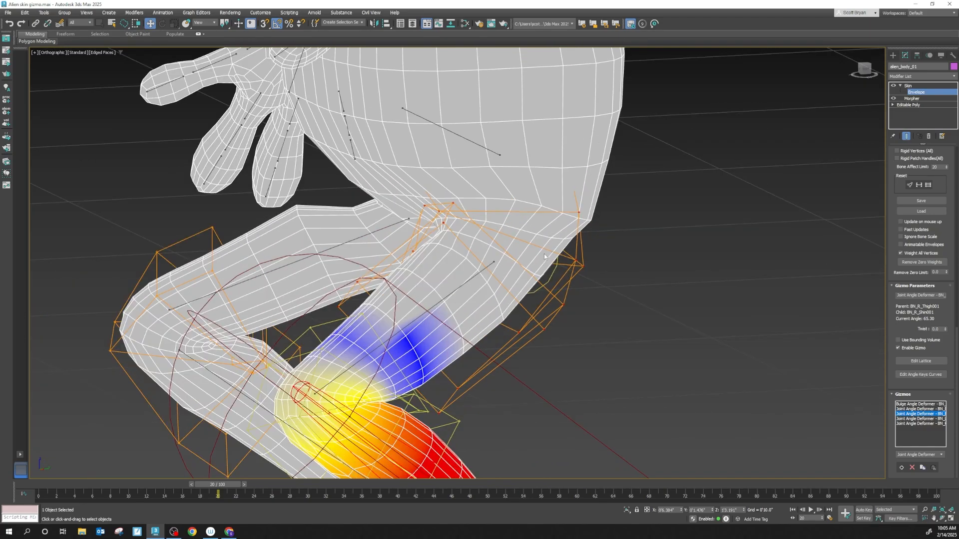
pyautogui.scroll(3, 372, 237)
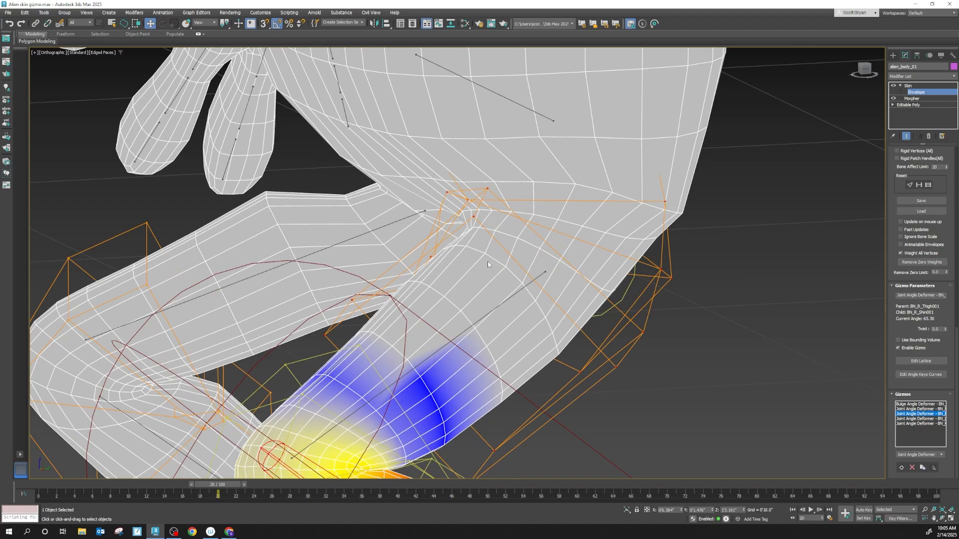
pyautogui.keyDown('alt'); pyautogui.moveTo(393, 299); pyautogui.dragTo(232, 276, button='middle'); pyautogui.keyUp('alt')
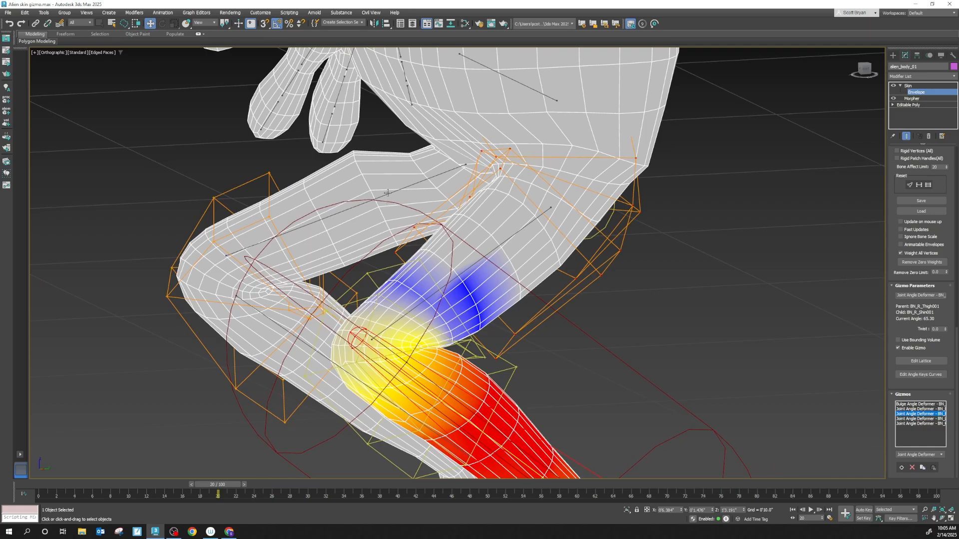
pyautogui.moveTo(394, 156); pyautogui.dragTo(443, 234, button='middle')
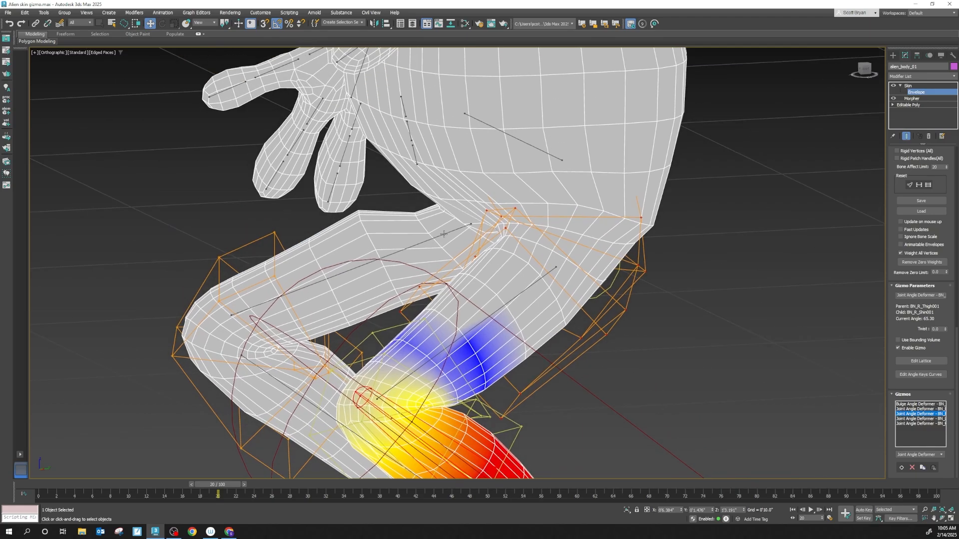
pyautogui.keyDown('alt'); pyautogui.moveTo(492, 255); pyautogui.dragTo(622, 302, button='middle'); pyautogui.keyUp('alt')
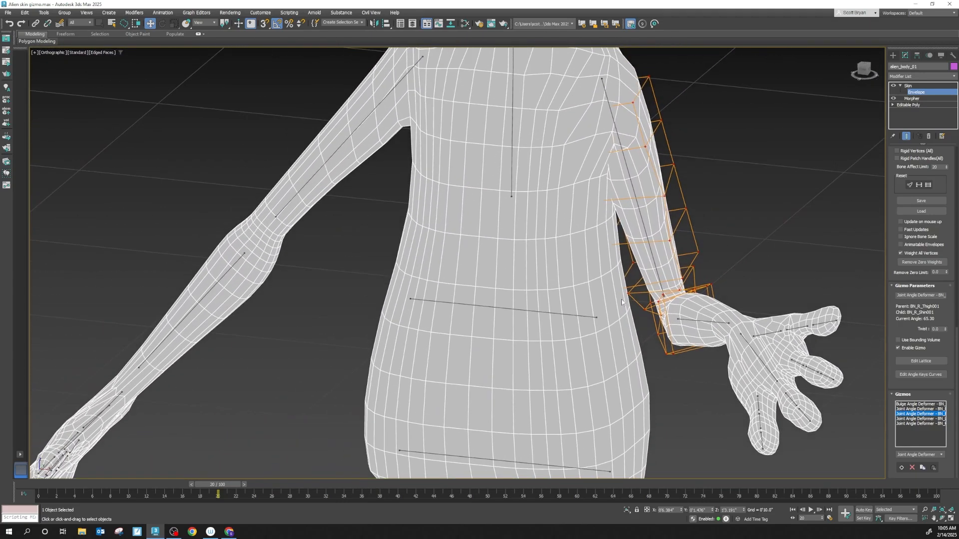
# - Inspect both arms, the bent elbow, the hands and the shoulders for skin deformation
pyautogui.keyDown('alt'); pyautogui.moveTo(680, 304); pyautogui.dragTo(618, 300, button='middle'); pyautogui.keyUp('alt')
pyautogui.keyDown('alt'); pyautogui.moveTo(681, 188); pyautogui.dragTo(495, 259, button='middle'); pyautogui.keyUp('alt')
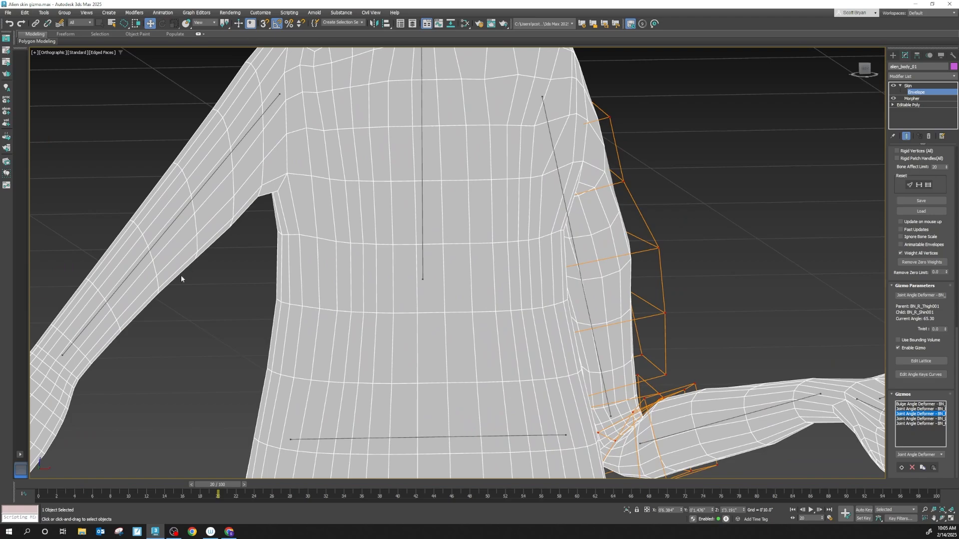
pyautogui.moveTo(180, 274); pyautogui.dragTo(355, 133, button='middle')
pyautogui.moveTo(287, 311); pyautogui.dragTo(479, 138, button='middle')
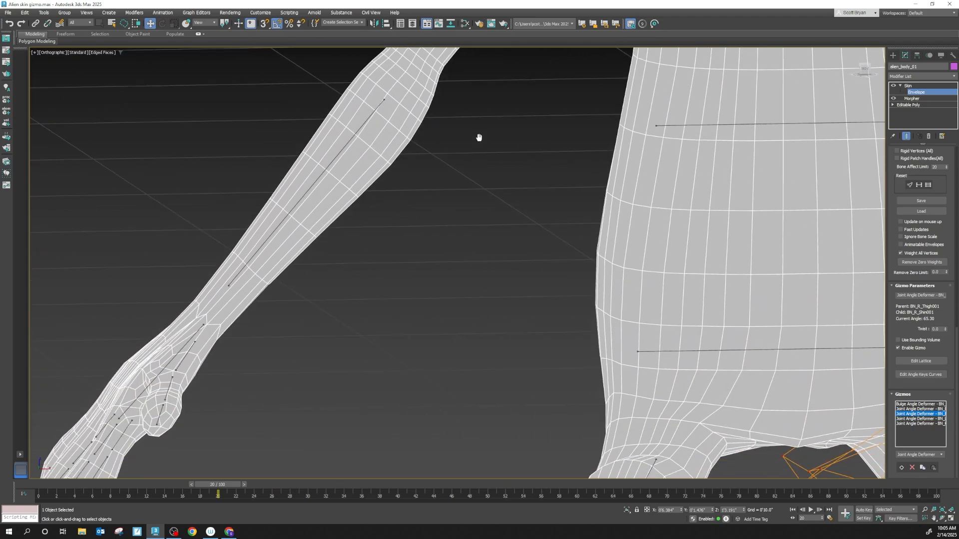
pyautogui.scroll(-3, 276, 283)
pyautogui.moveTo(684, 219); pyautogui.dragTo(262, 291, button='middle')
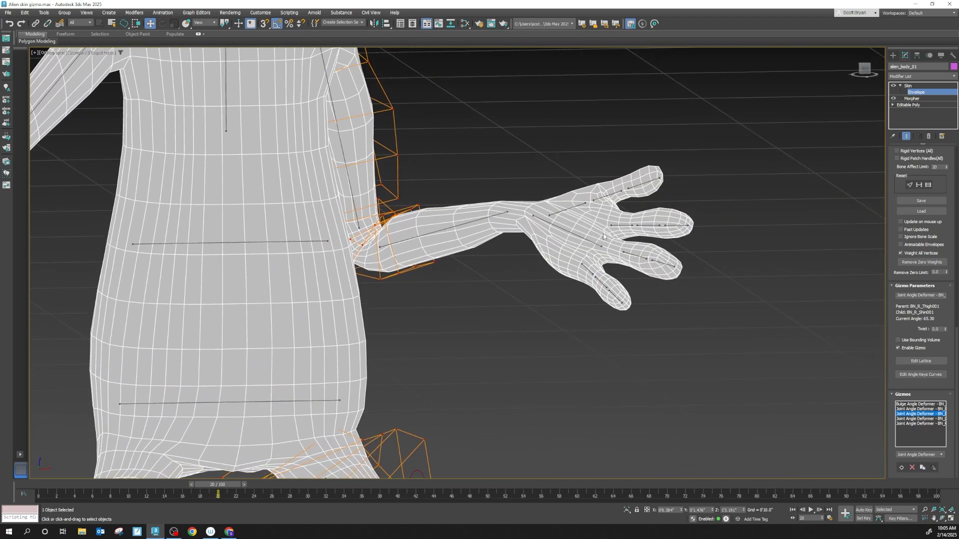
pyautogui.scroll(3, 617, 249)
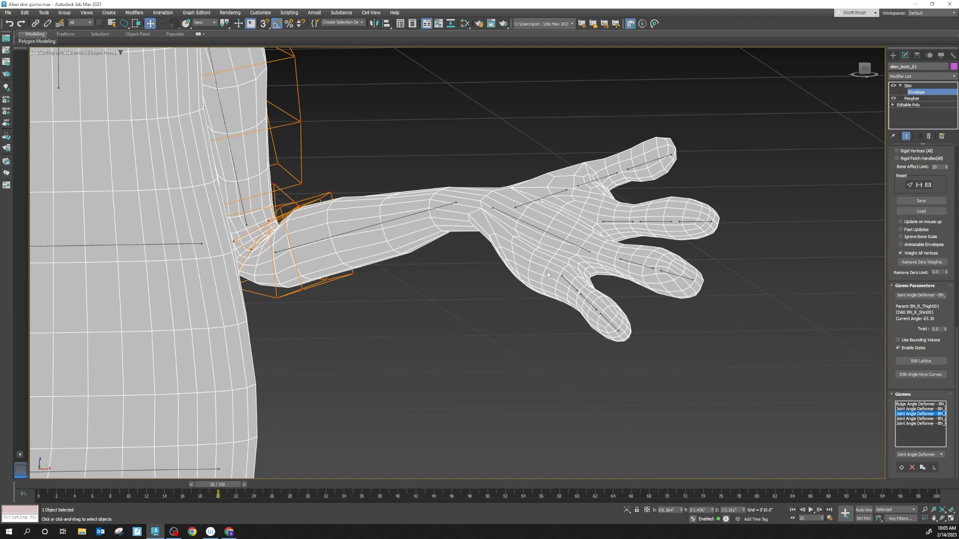
pyautogui.moveTo(344, 215); pyautogui.dragTo(580, 300, button='middle')
pyautogui.scroll(-2, 579, 301)
pyautogui.scroll(4, 406, 161)
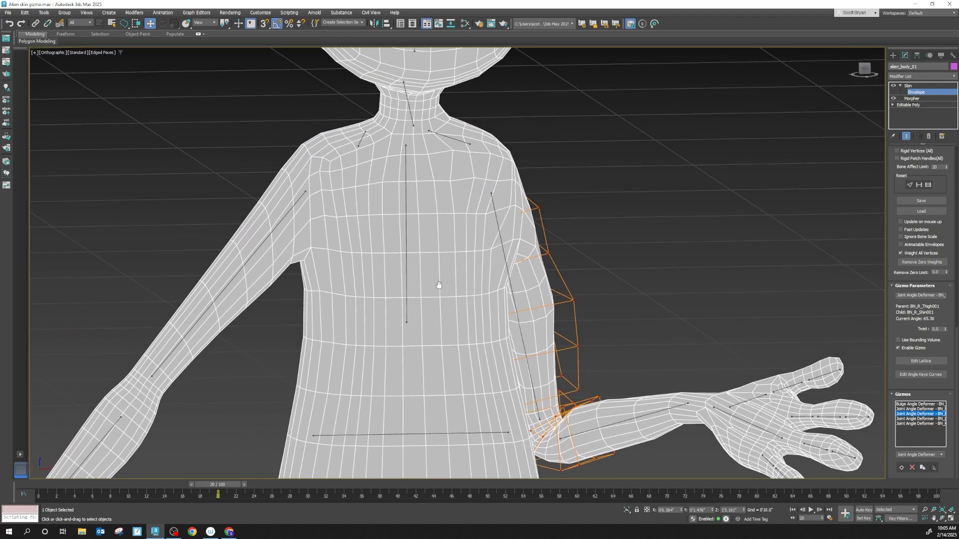
pyautogui.moveTo(624, 372); pyautogui.dragTo(573, 300, button='middle')
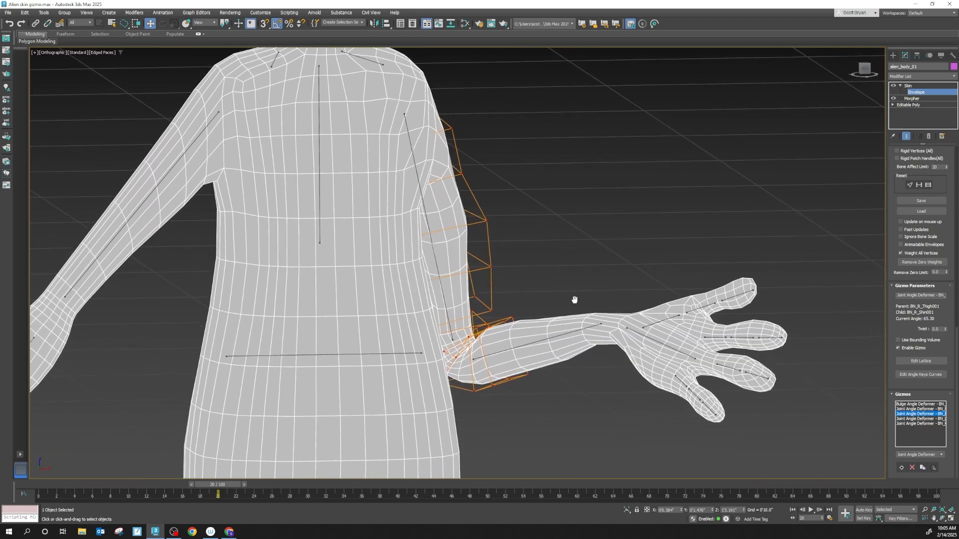
pyautogui.keyDown('alt'); pyautogui.moveTo(760, 352); pyautogui.dragTo(692, 333, button='middle'); pyautogui.keyUp('alt')
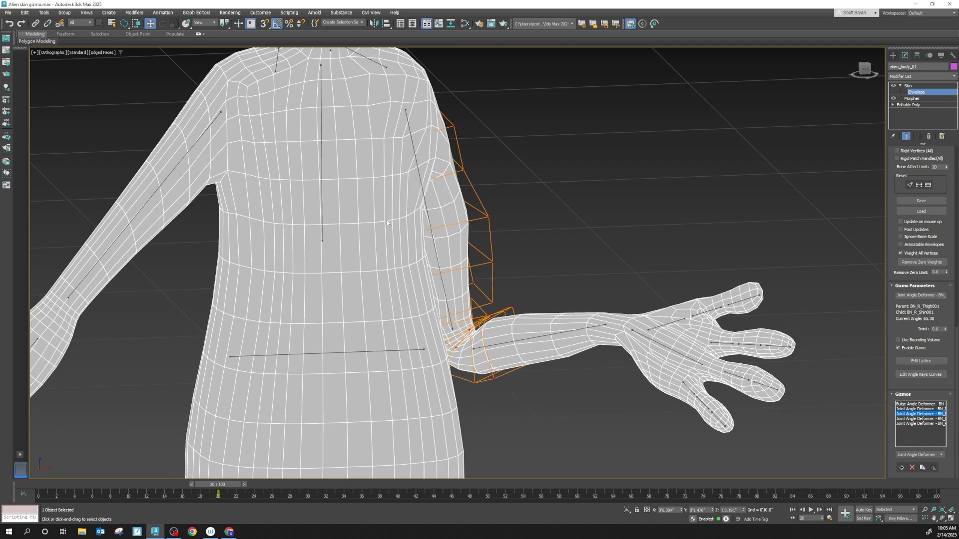
pyautogui.moveTo(387, 220); pyautogui.dragTo(461, 287, button='middle')
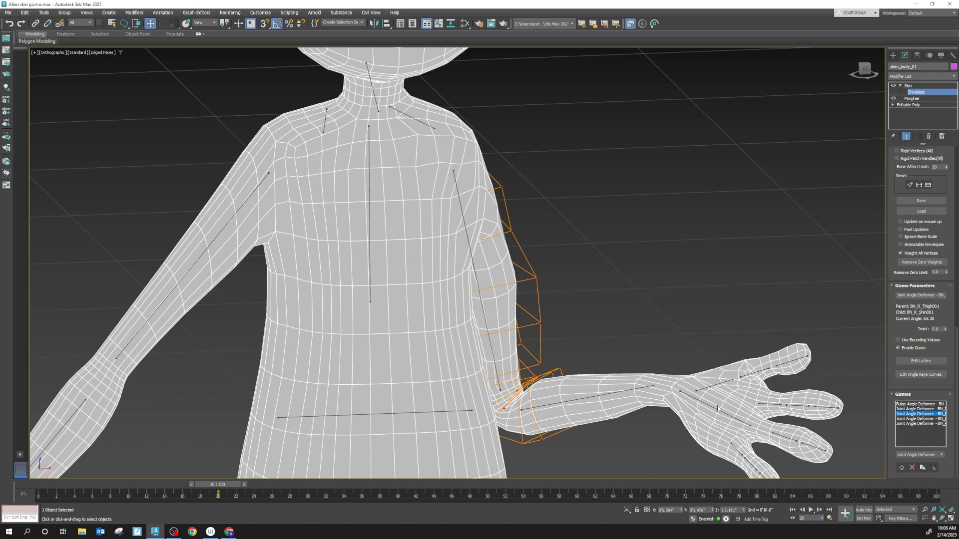
pyautogui.moveTo(392, 208); pyautogui.dragTo(407, 242, button='middle')
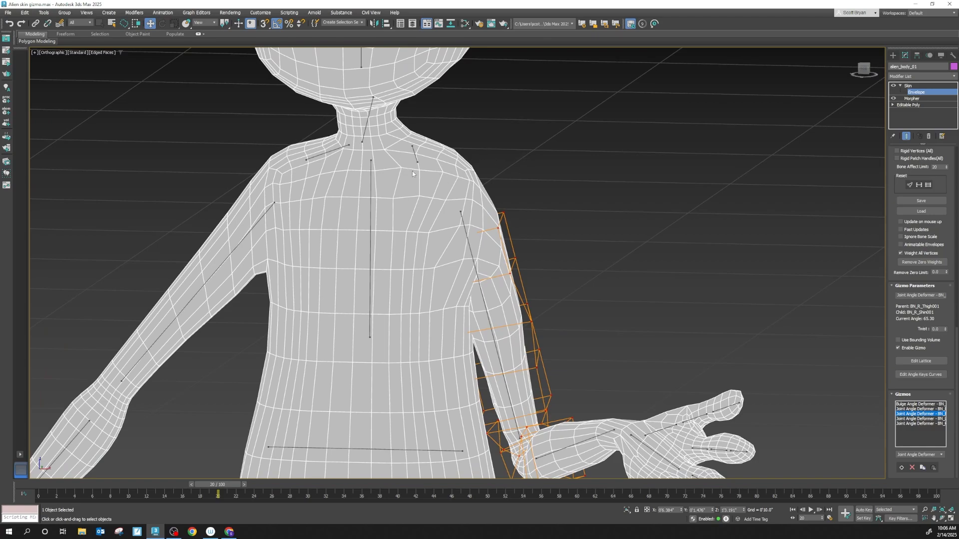
pyautogui.moveTo(419, 184); pyautogui.dragTo(489, 238, button='middle')
# - Review the torso, the pelvis and both legs in the bent pose, from the feet up to the head
pyautogui.moveTo(458, 285); pyautogui.dragTo(447, 120, button='middle')
pyautogui.scroll(-2, 464, 331)
pyautogui.moveTo(465, 320); pyautogui.dragTo(491, 155, button='middle')
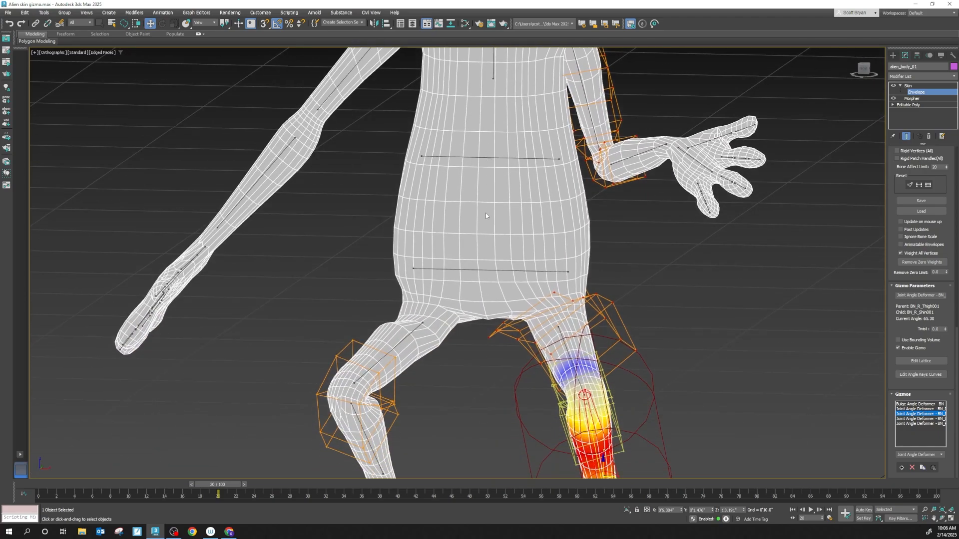
pyautogui.scroll(2, 492, 343)
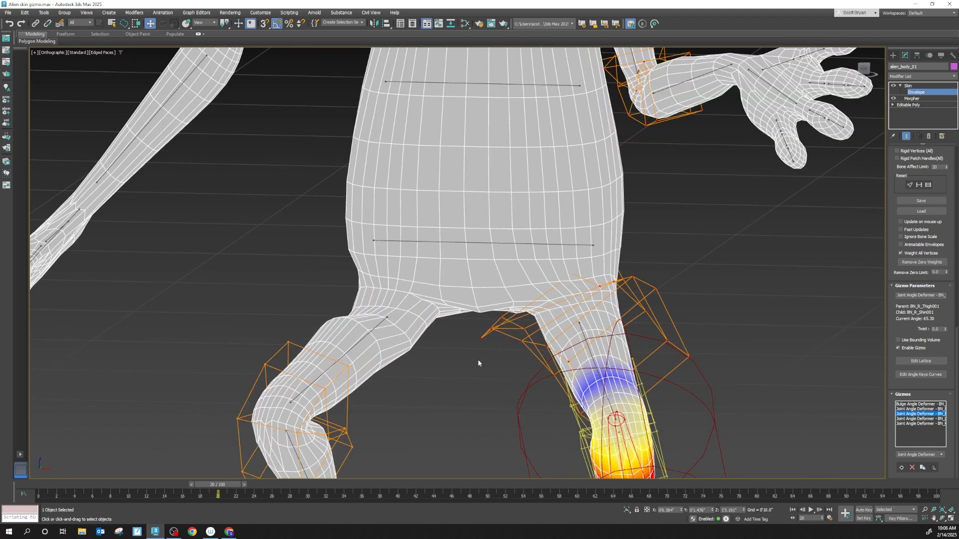
pyautogui.moveTo(478, 363); pyautogui.dragTo(459, 264, button='middle')
pyautogui.moveTo(491, 196); pyautogui.dragTo(489, 310, button='middle')
pyautogui.scroll(-3, 490, 310)
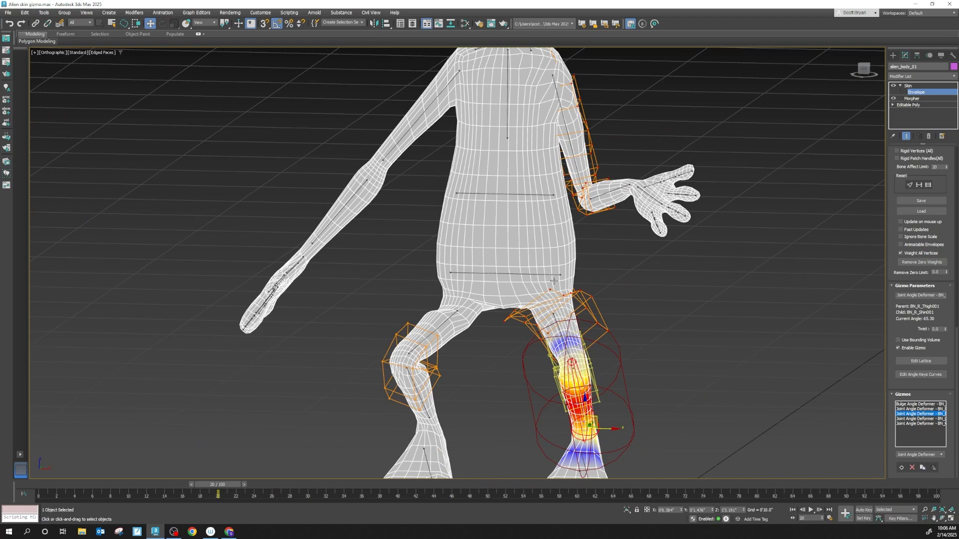
pyautogui.moveTo(556, 99); pyautogui.dragTo(543, 216, button='middle')
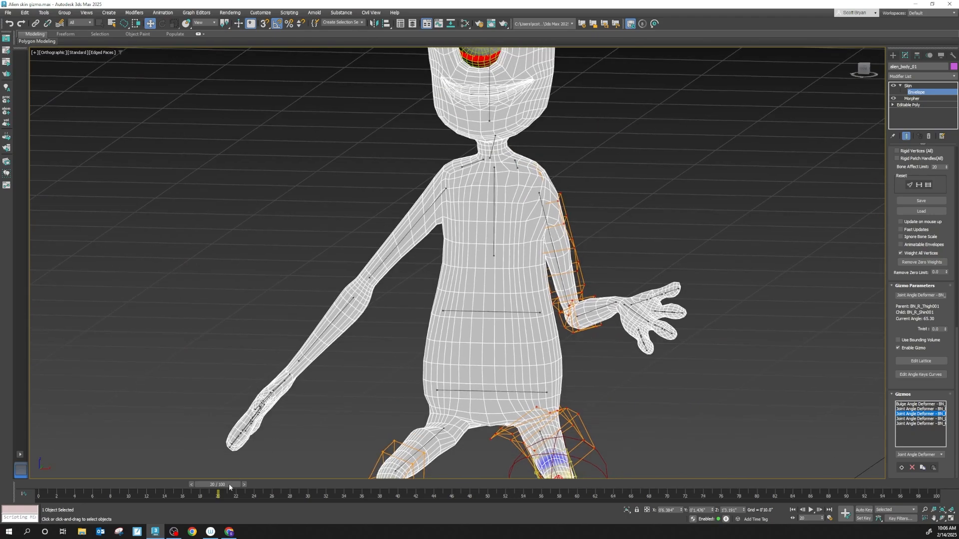
# - Scrub the animation between frames 16 and 20 to check the knee deformation, ending on frame 20
pyautogui.moveTo(228, 484); pyautogui.dragTo(193, 450)
pyautogui.press('w')
pyautogui.moveTo(411, 375); pyautogui.dragTo(393, 318, button='middle')
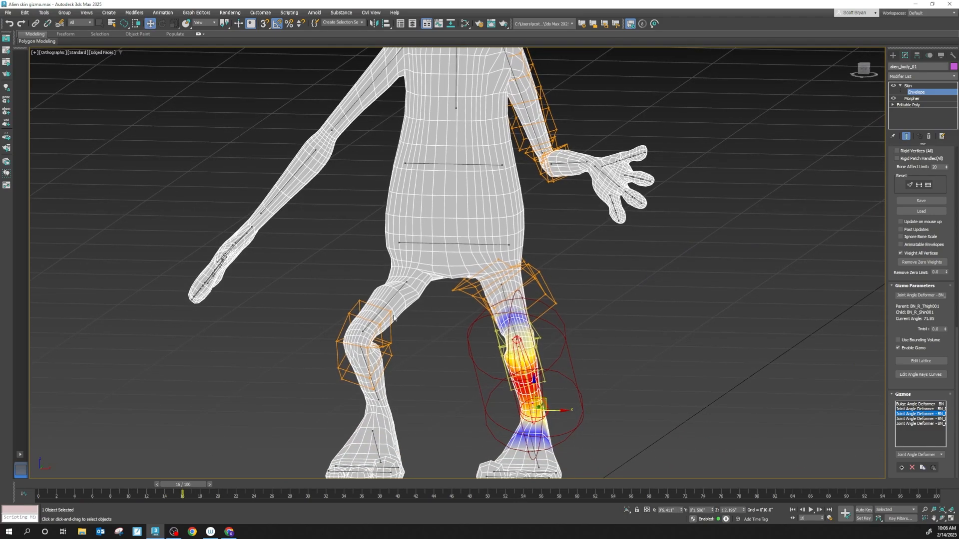
pyautogui.moveTo(184, 486); pyautogui.dragTo(212, 435)
pyautogui.press('w')
pyautogui.scroll(5, 519, 357)
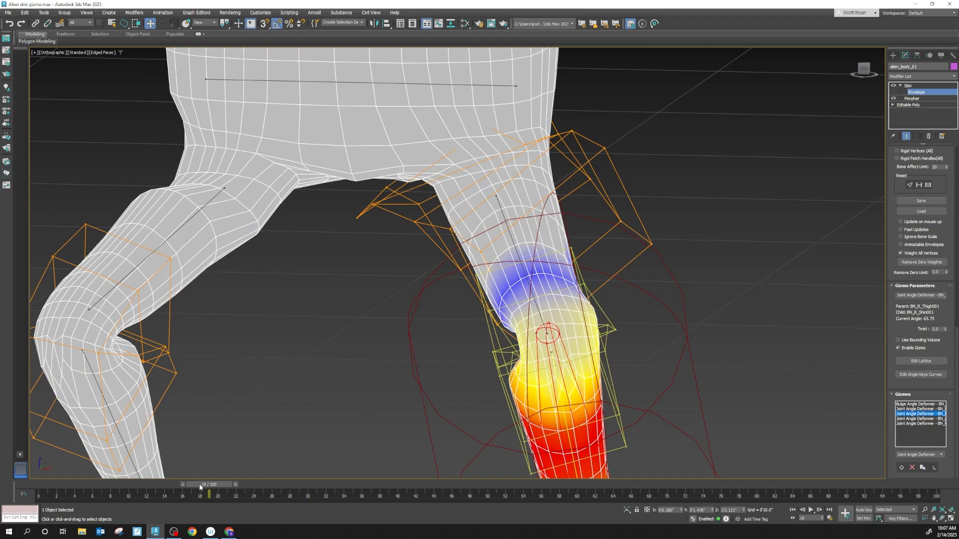
pyautogui.moveTo(200, 487)
pyautogui.mouseDown()
pyautogui.moveTo(190, 484)
pyautogui.moveTo(220, 483)
pyautogui.moveTo(196, 478)
pyautogui.moveTo(209, 476)
pyautogui.mouseUp()
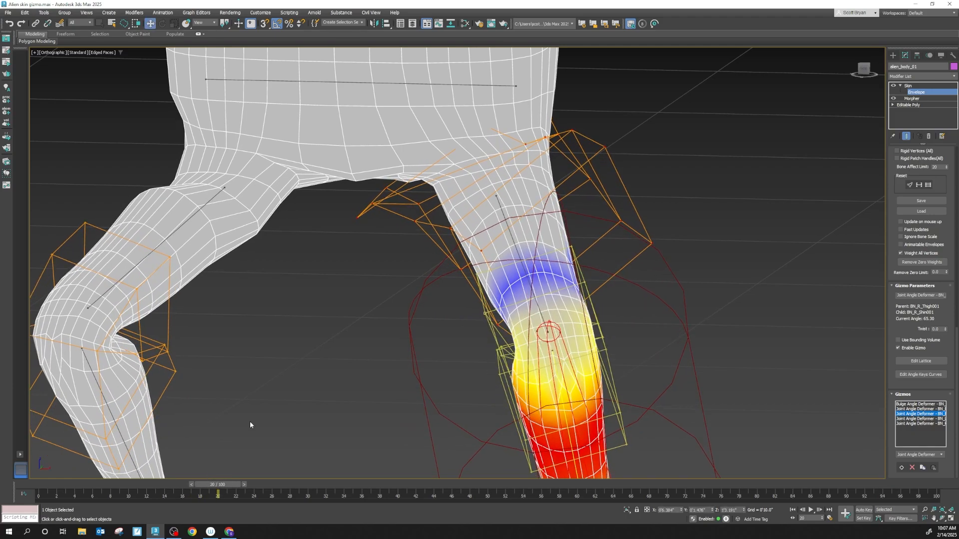
# - Scrub the animation back to frame 2 with the whole character in view
pyautogui.moveTo(340, 364); pyautogui.dragTo(447, 237, button='middle')
pyautogui.scroll(-4, 455, 261)
pyautogui.scroll(-3, 440, 321)
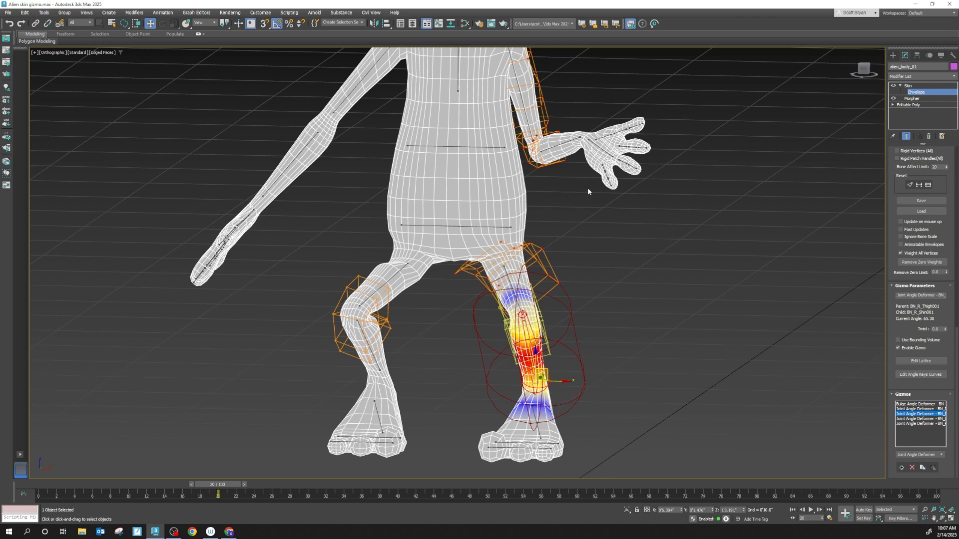
pyautogui.scroll(-8, 424, 329)
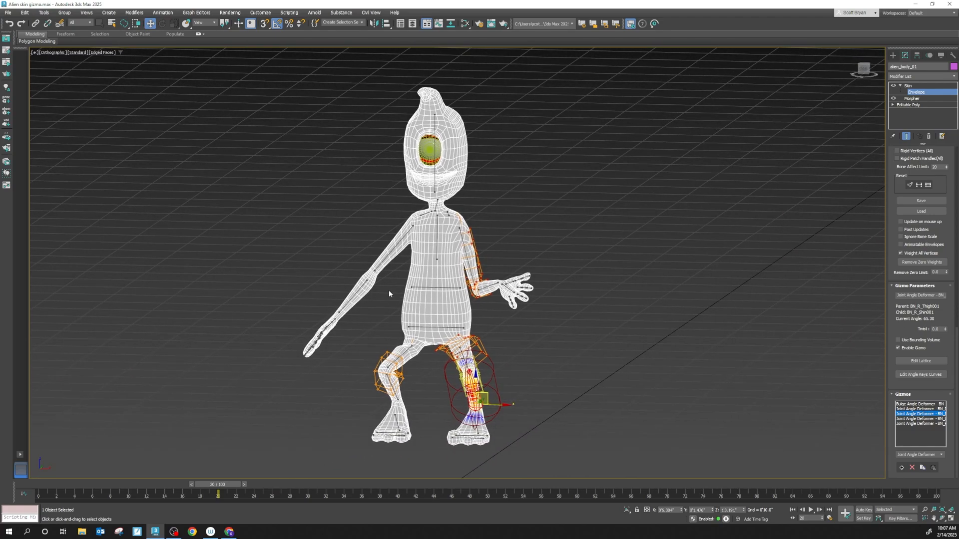
pyautogui.scroll(3, 390, 291)
pyautogui.scroll(-3, 410, 292)
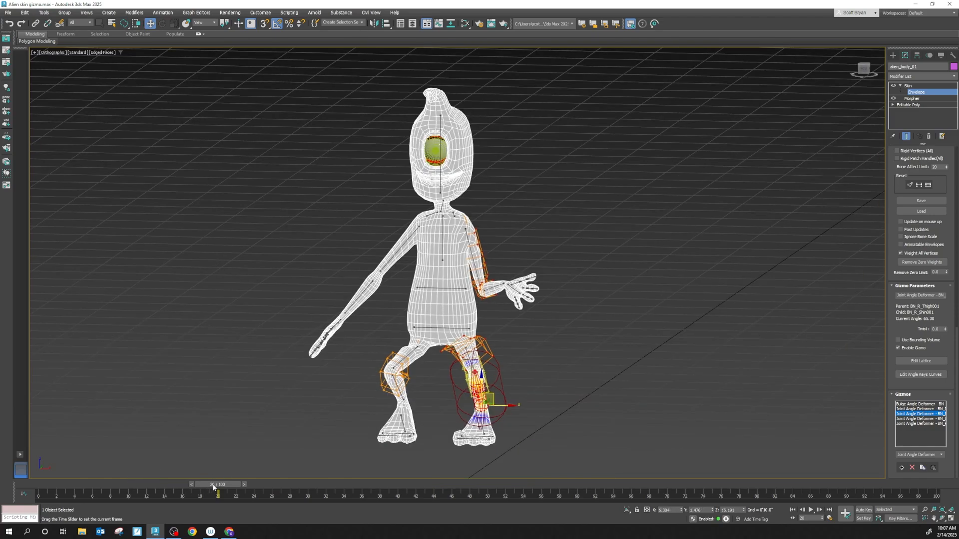
pyautogui.moveTo(214, 487); pyautogui.dragTo(59, 465)
pyautogui.moveTo(300, 374); pyautogui.dragTo(317, 338, button='middle')
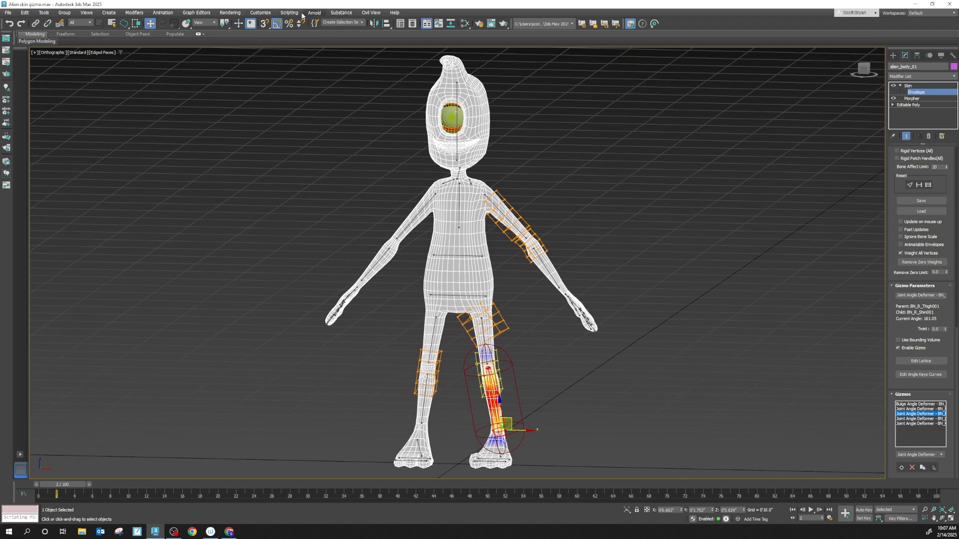
# - Open the Render Setup and set the time output to Range
pyautogui.click(225, 13)
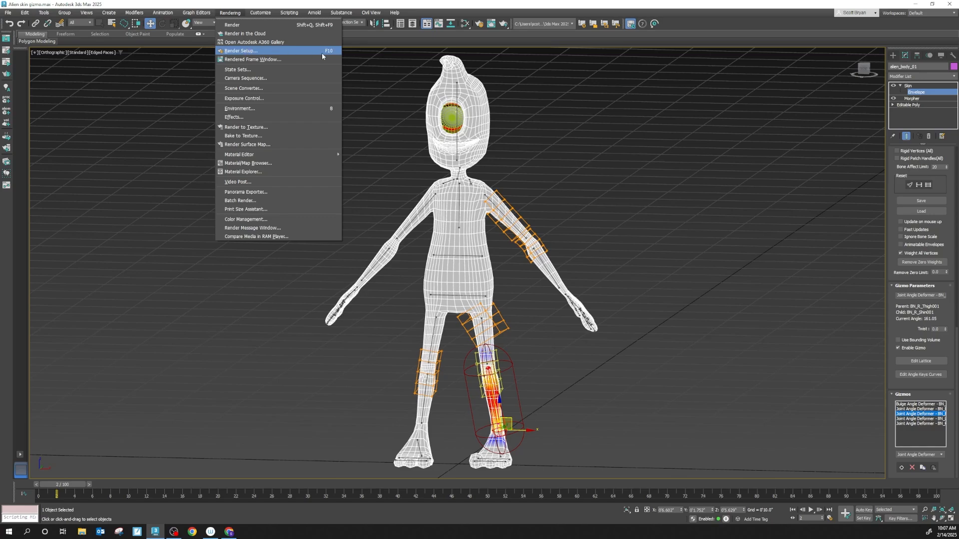
pyautogui.click(481, 24)
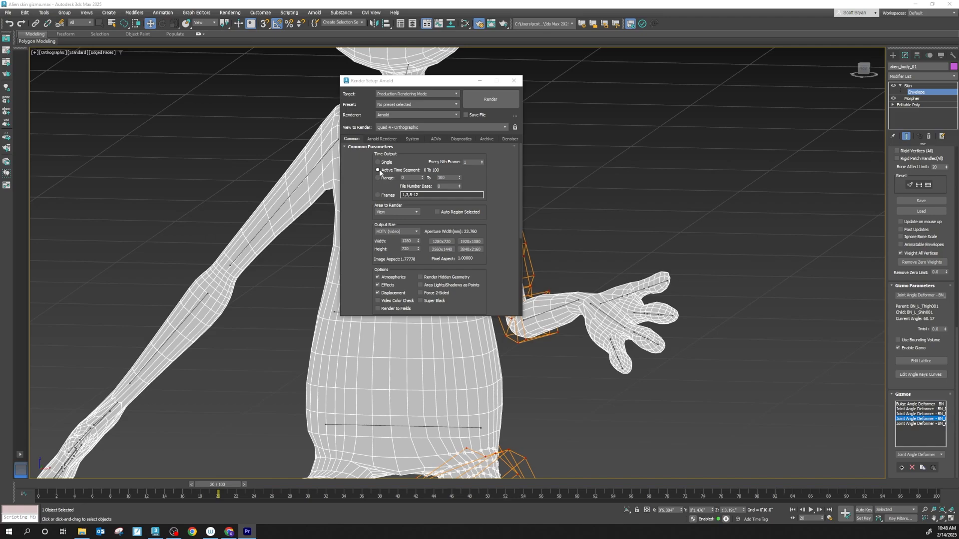
pyautogui.click(378, 162)
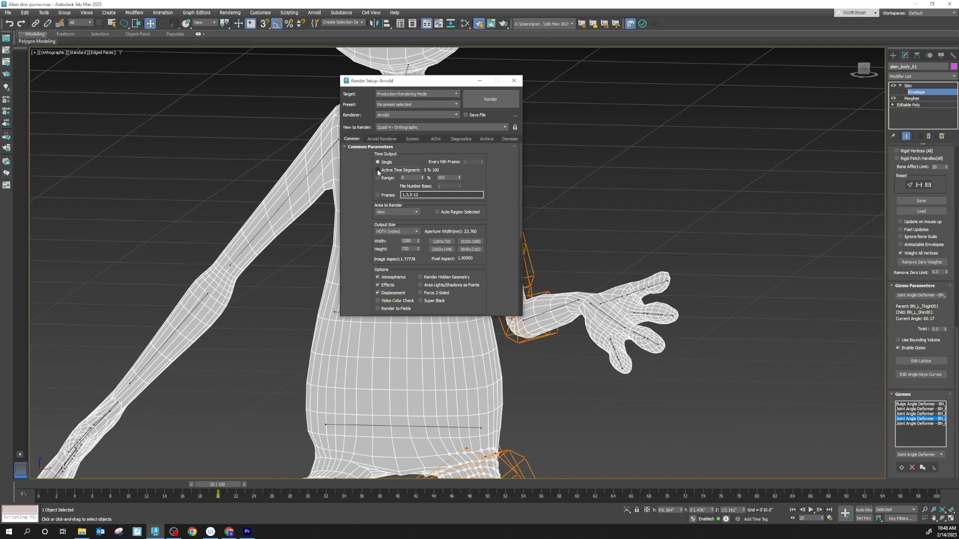
pyautogui.click(378, 170)
pyautogui.click(378, 179)
# - Set up a render output file in AVI format with the file name alienpose
pyautogui.scroll(-3, 496, 231)
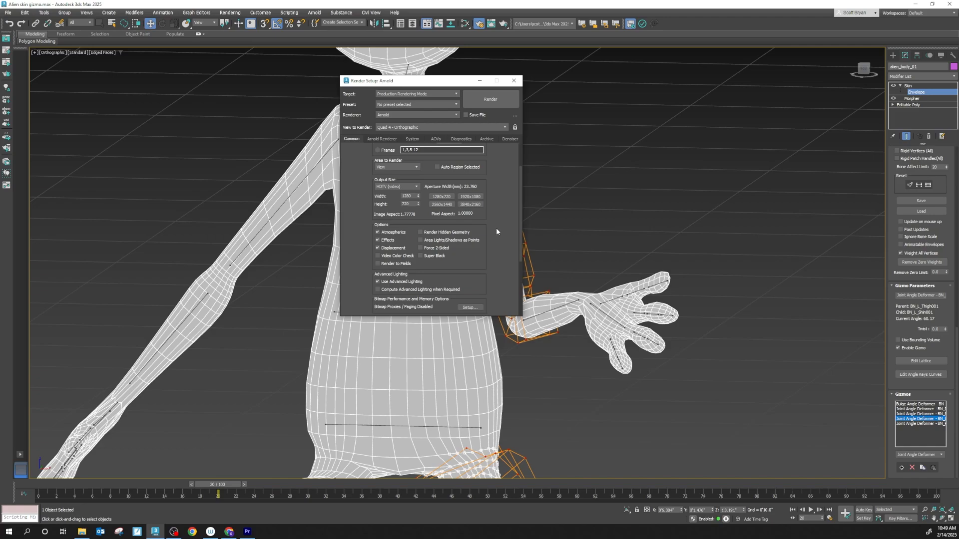
pyautogui.scroll(-5, 496, 231)
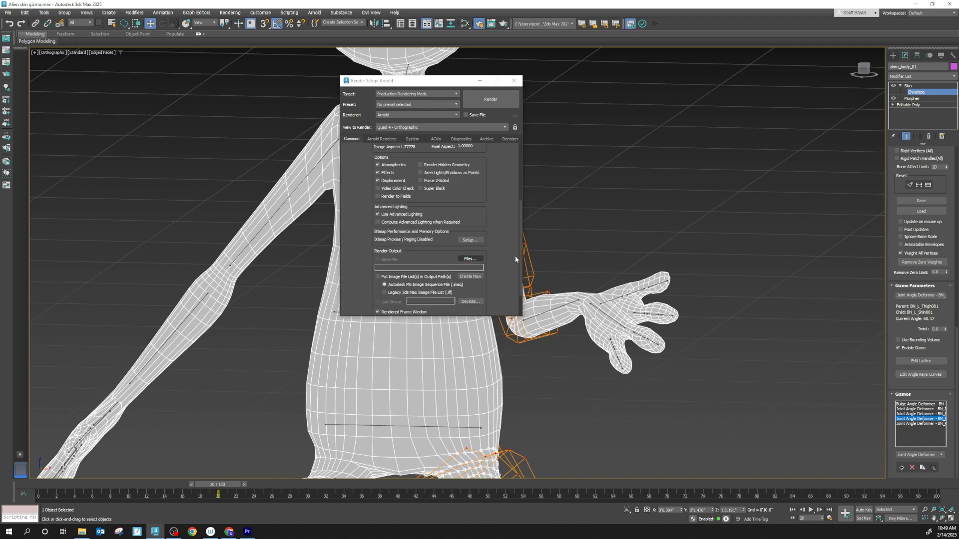
pyautogui.click(469, 259)
pyautogui.click(468, 249)
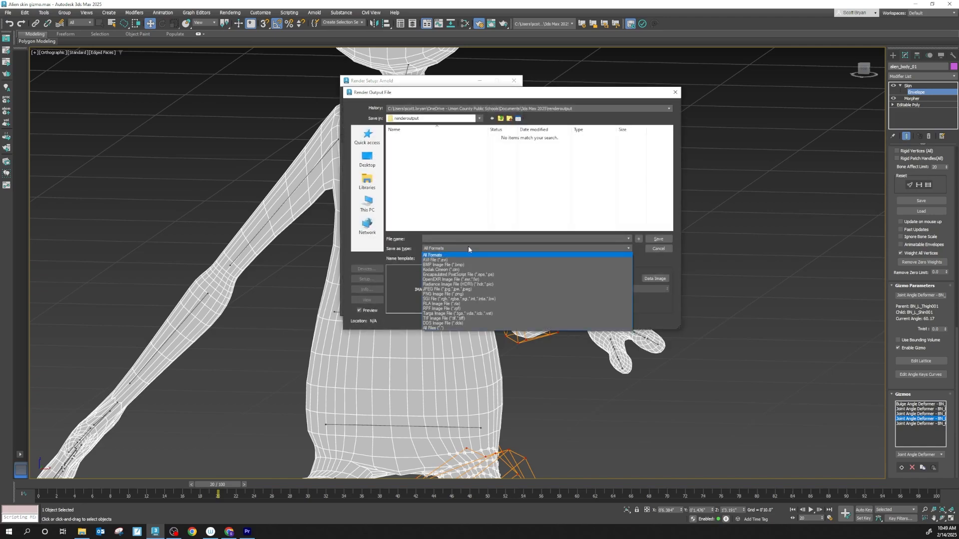
pyautogui.click(449, 260)
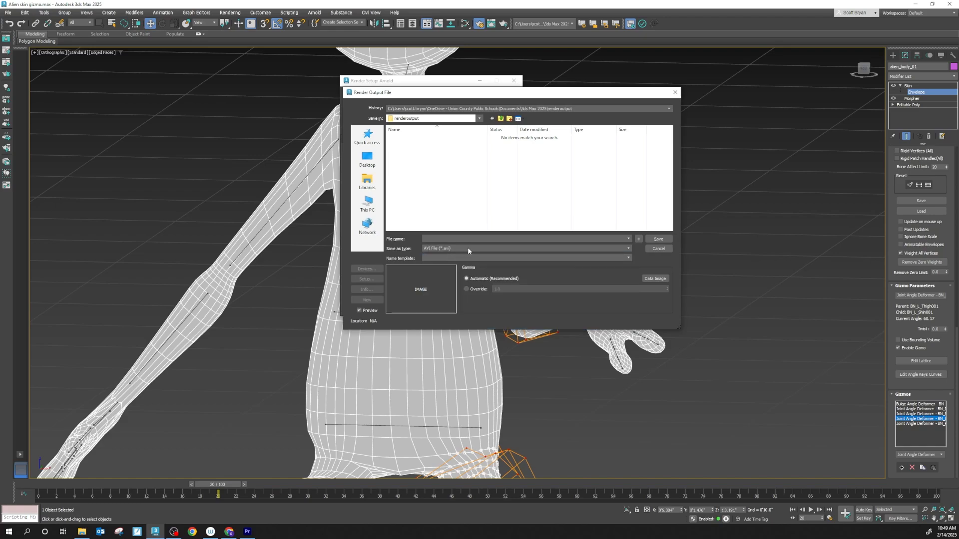
pyautogui.click(461, 239)
pyautogui.write('alienpose')
# - Look through the available save locations for the render output file
pyautogui.click(480, 118)
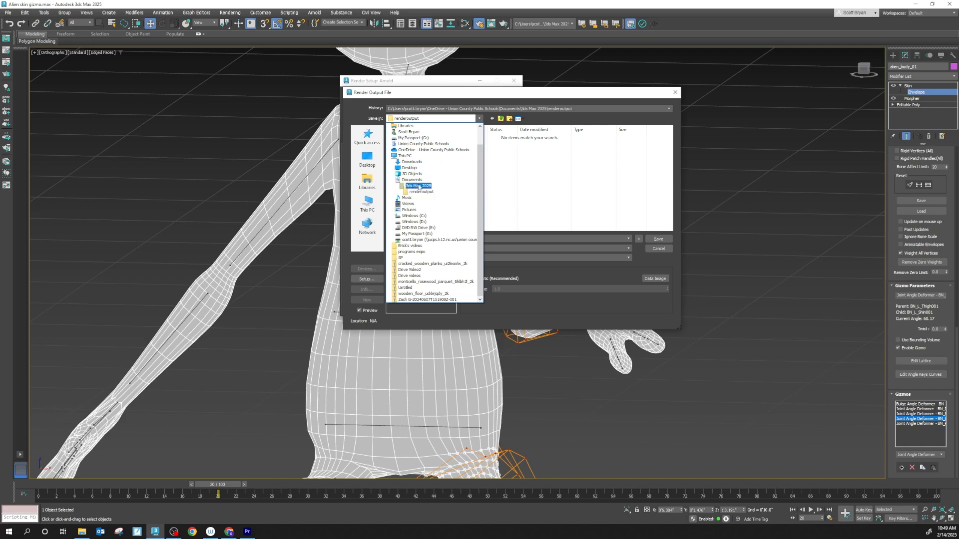
pyautogui.click(480, 120)
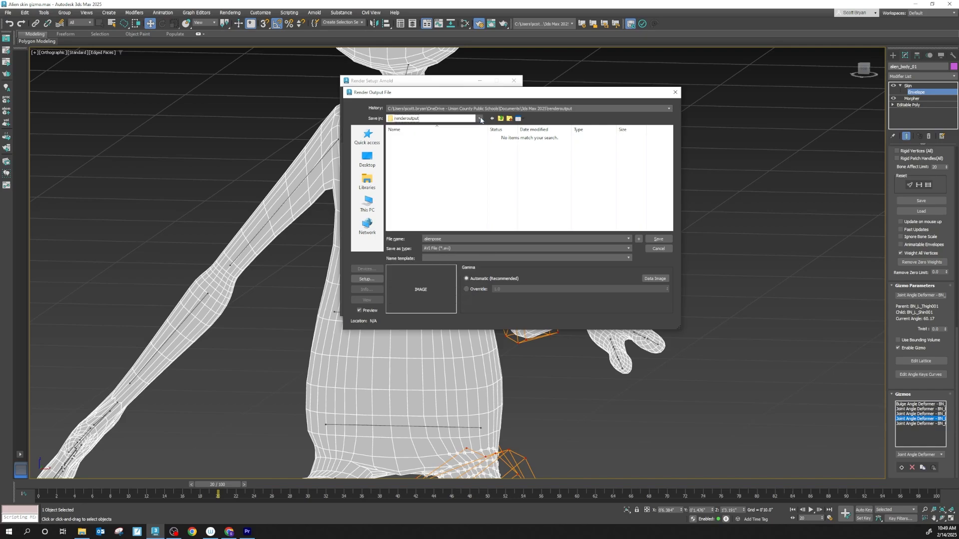
pyautogui.click(479, 119)
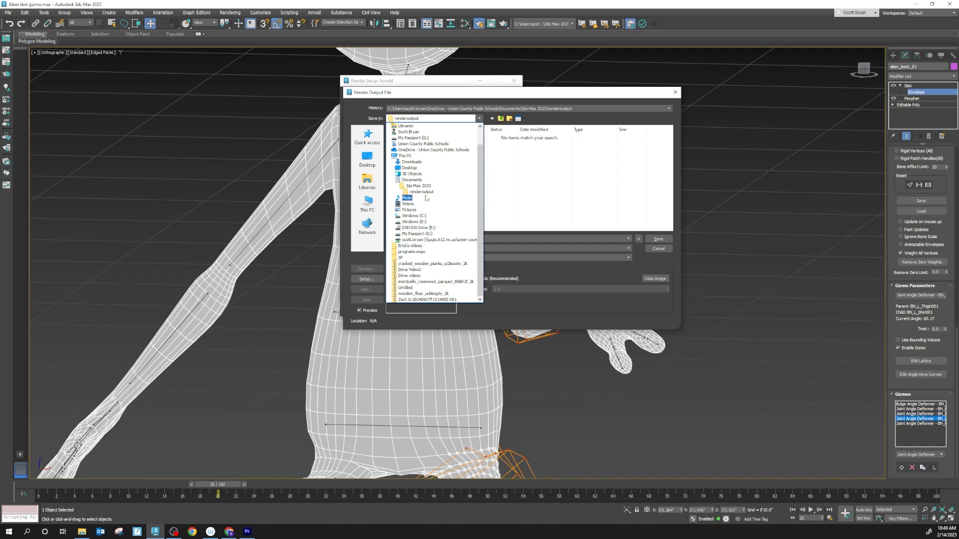
pyautogui.click(479, 119)
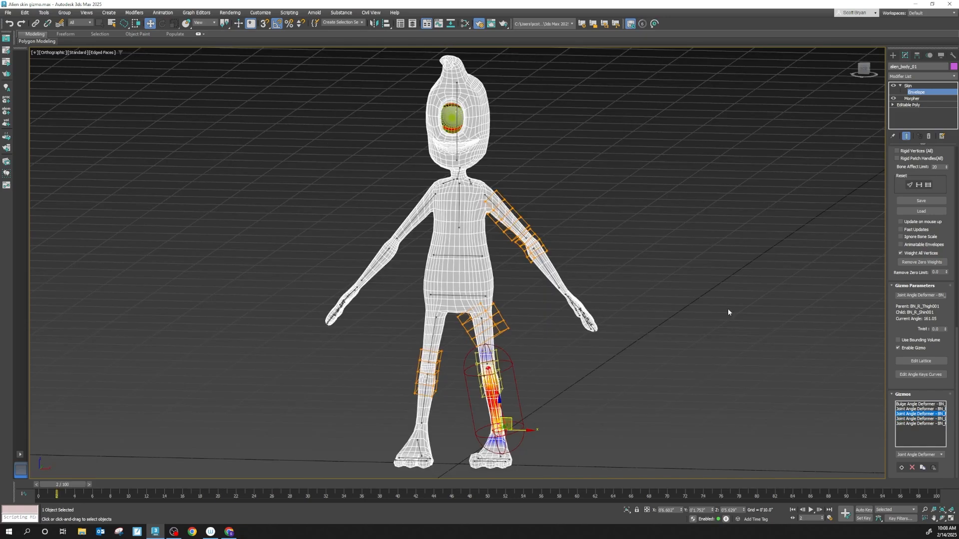
pyautogui.scroll(-4, 426, 328)
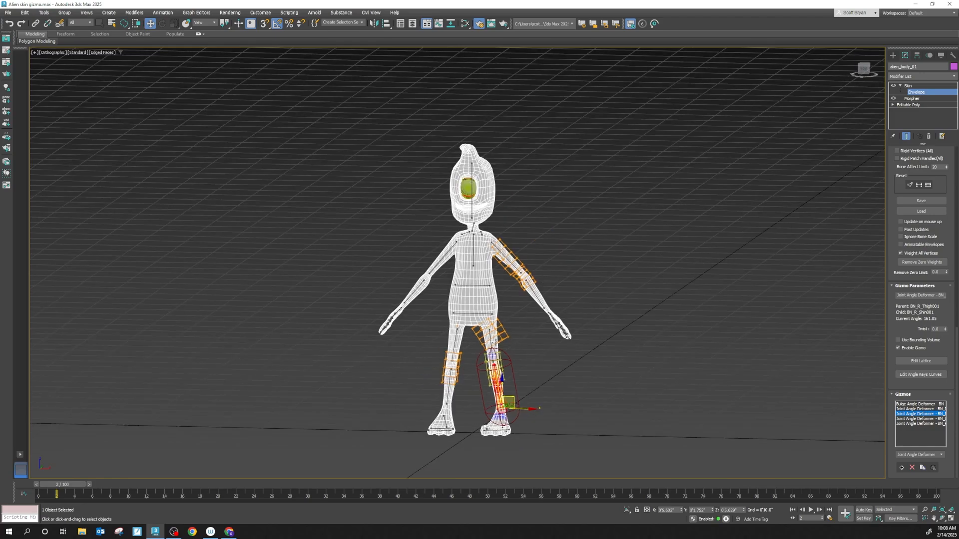
pyautogui.scroll(4, 492, 357)
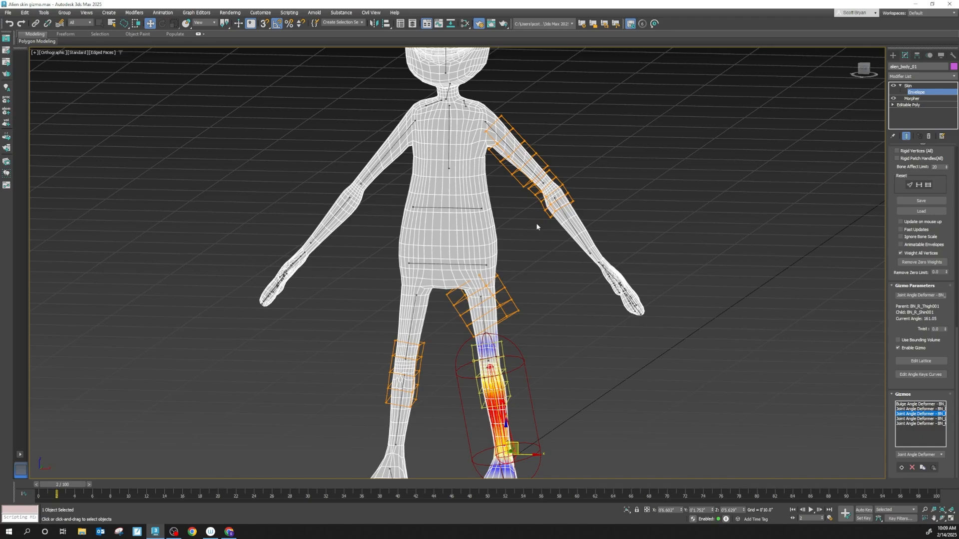
pyautogui.moveTo(439, 245); pyautogui.dragTo(470, 381, button='middle')
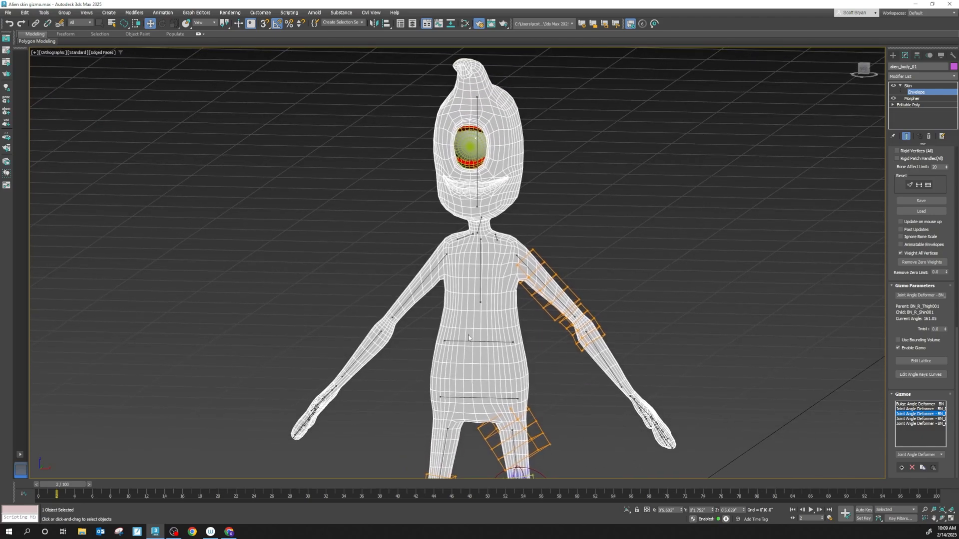